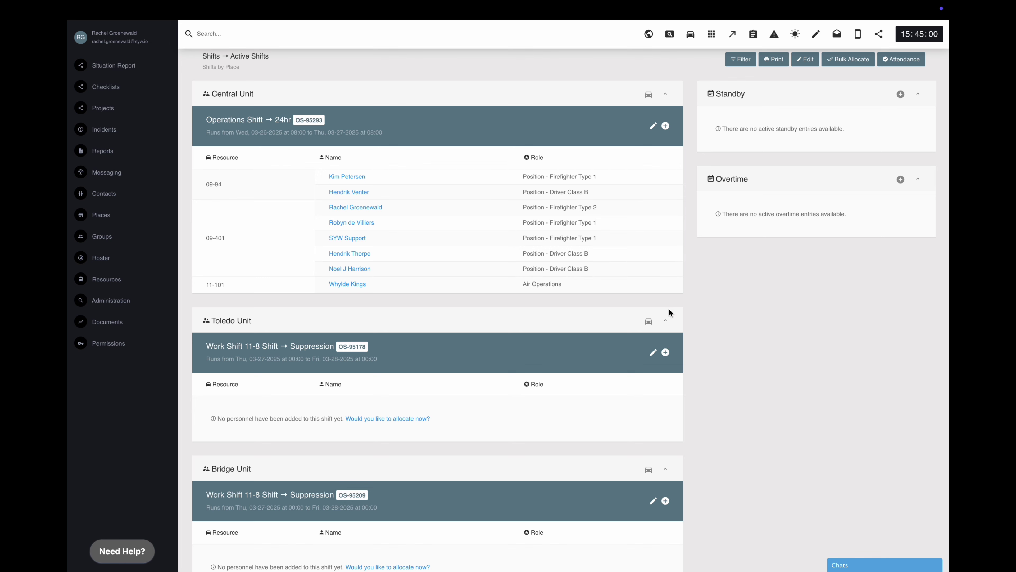
Open personnel allocation for the Toledo Unit Suppression shift, load the Toledo Unit - Suppression Crew group and deselect its first two members.
left_click(666, 353)
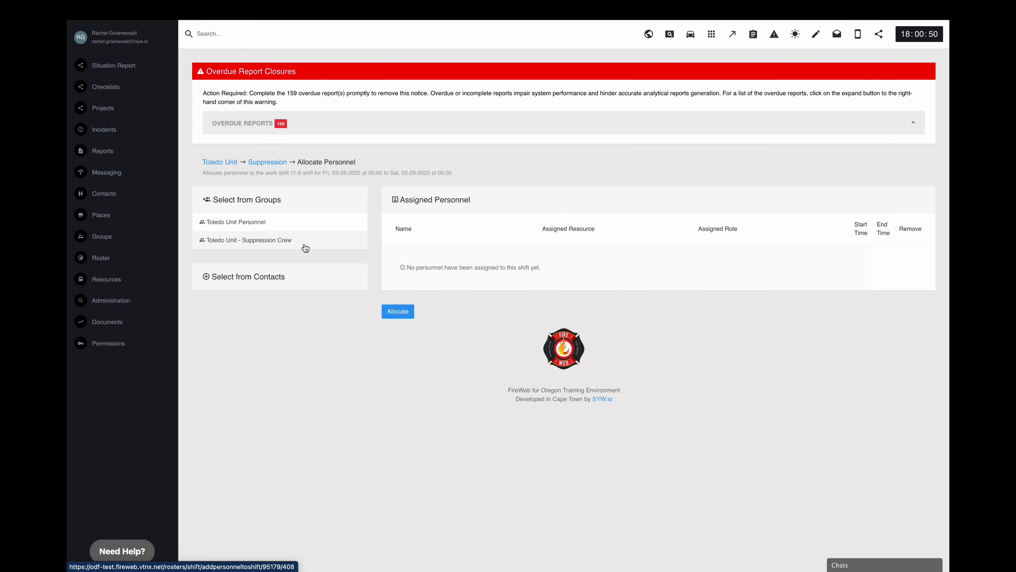
left_click(305, 248)
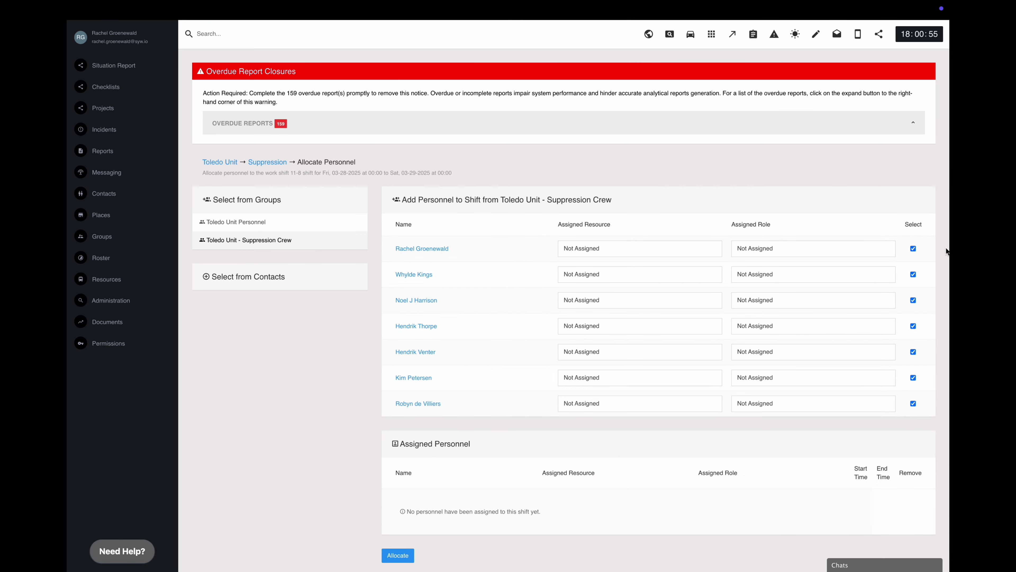
left_click(915, 249)
left_click(914, 275)
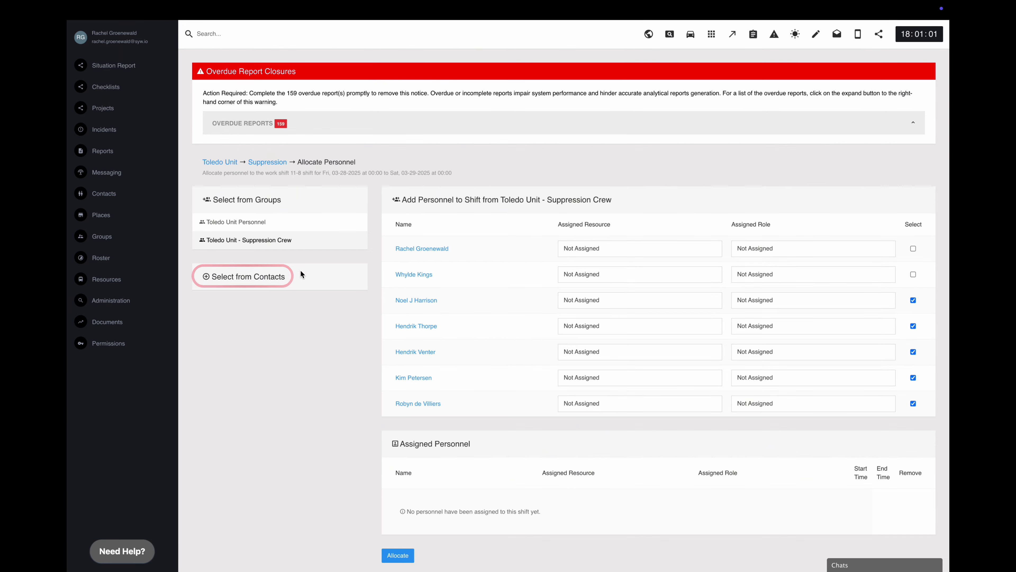
Search the contacts by name for an additional person and add the first match to the shift's assigned personnel.
left_click(295, 275)
left_click(448, 71)
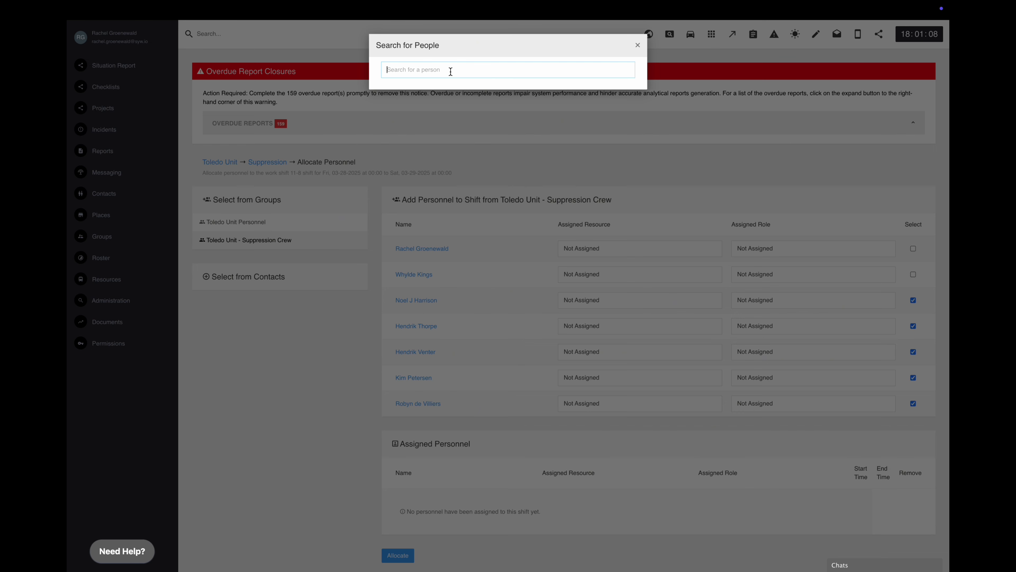
type("Kennedy")
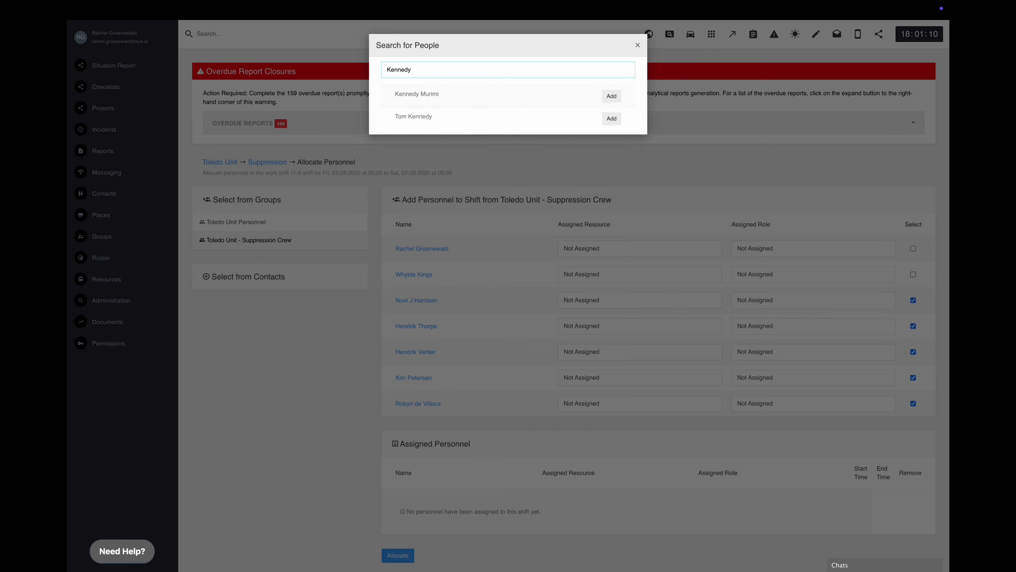
left_click(611, 98)
left_click(918, 164)
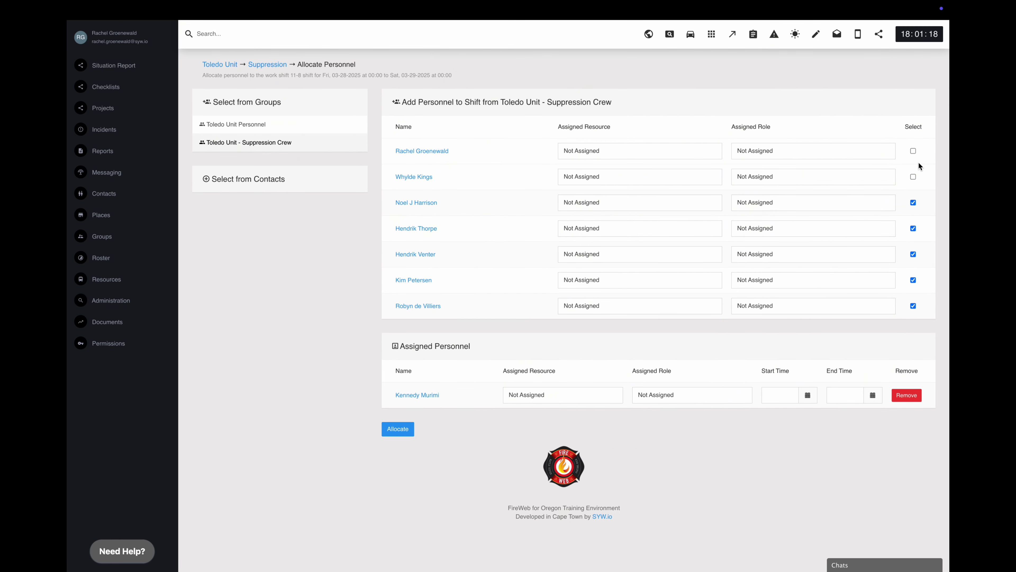
Assign resource 439 and role Position - Firefighter Type 1 to the first crew member, complete the other assignments and allocate the personnel.
left_click(612, 153)
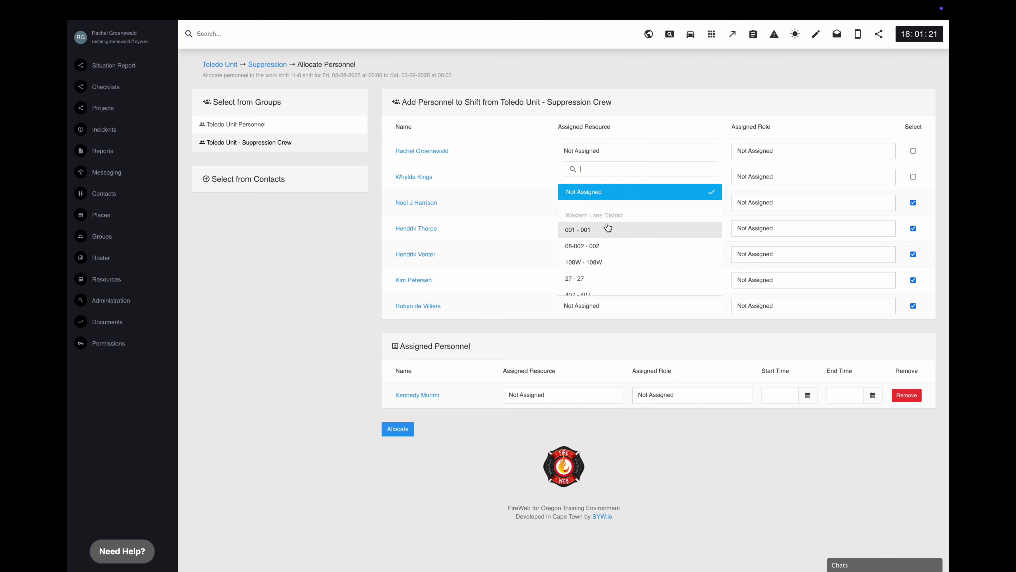
scroll(607, 227, "down", 2)
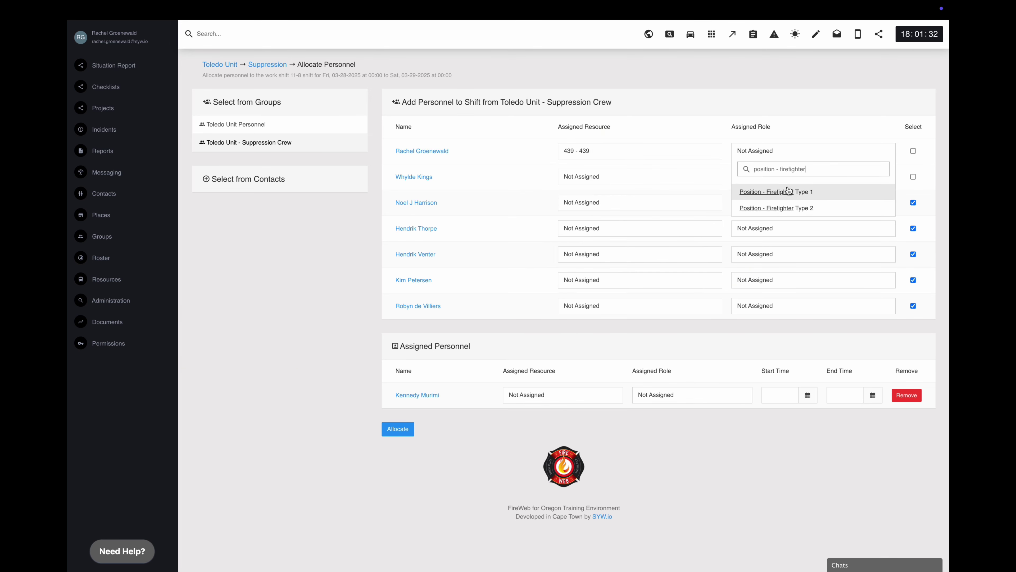
left_click(788, 192)
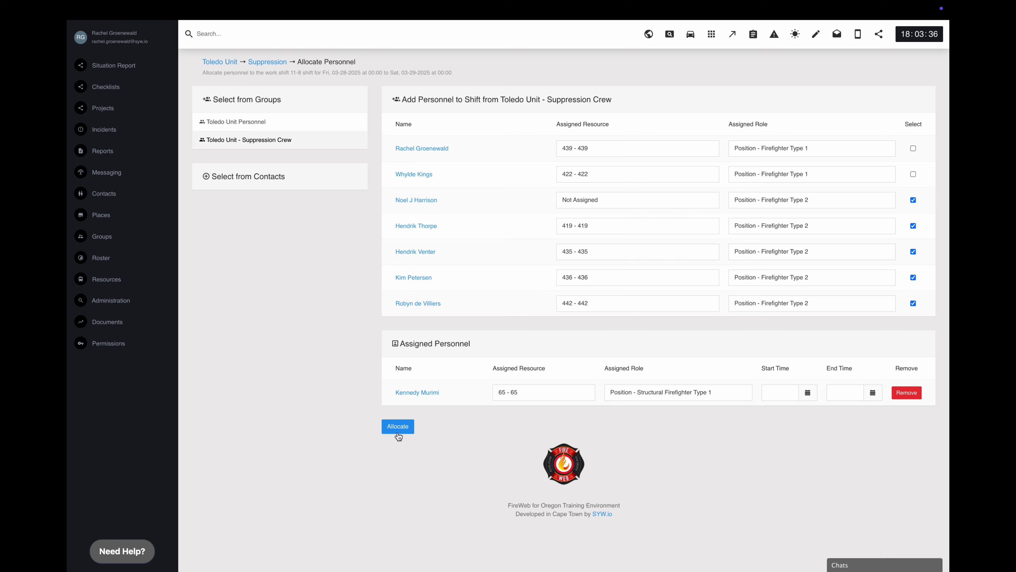
left_click(398, 427)
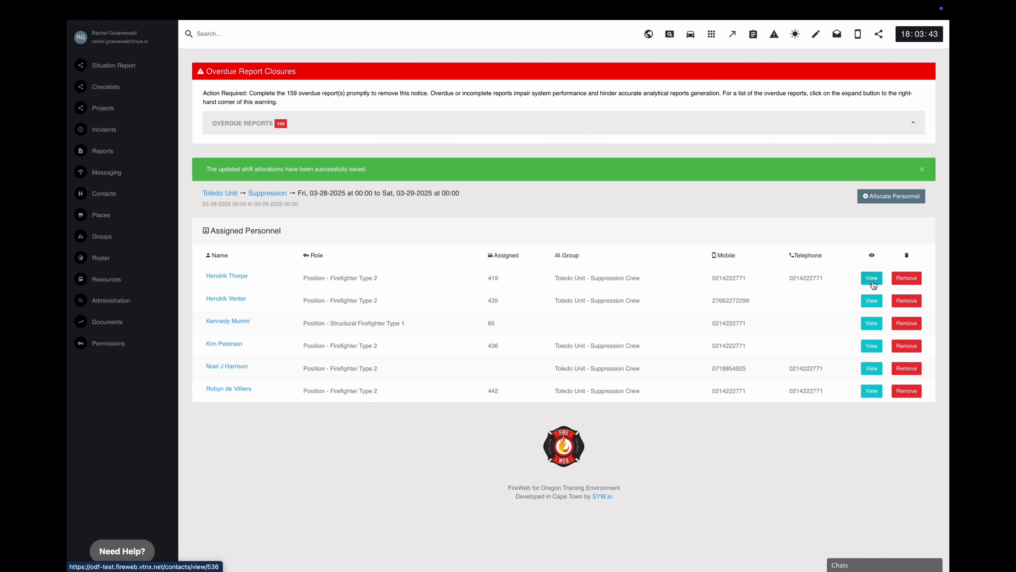
left_click(872, 278)
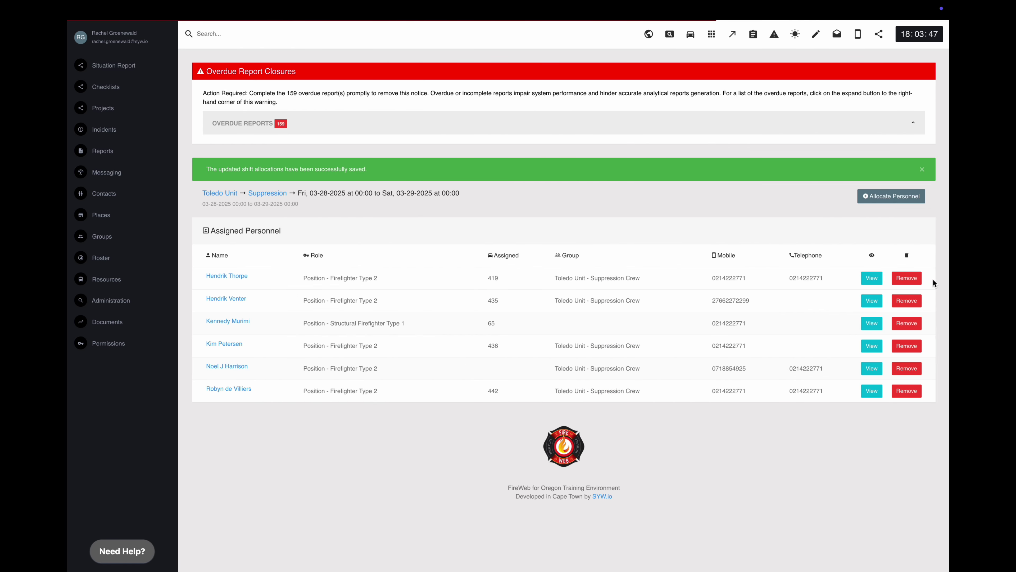
left_click(908, 282)
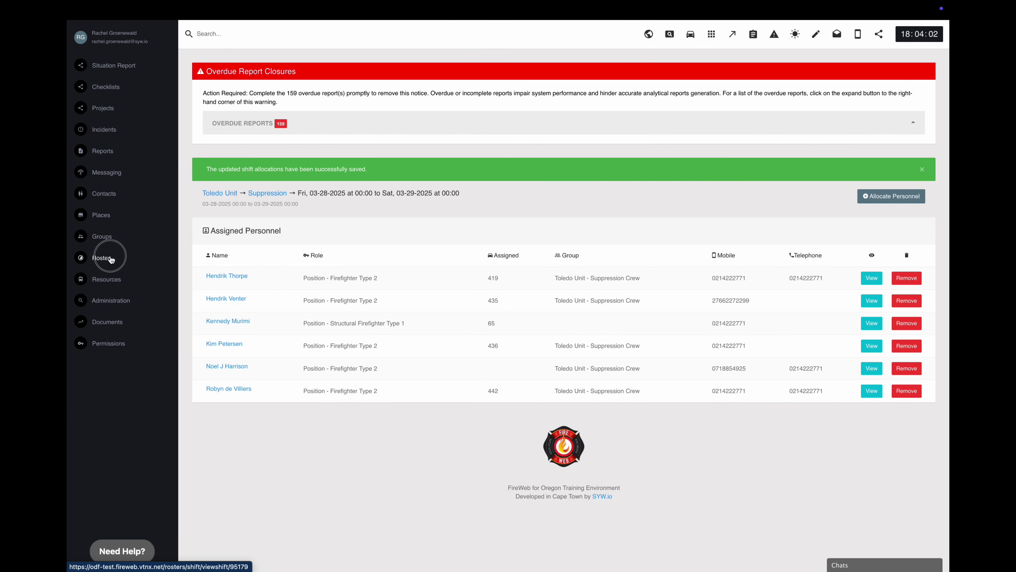
Return to the roster's active shifts overview and open the attendance register.
left_click(111, 260)
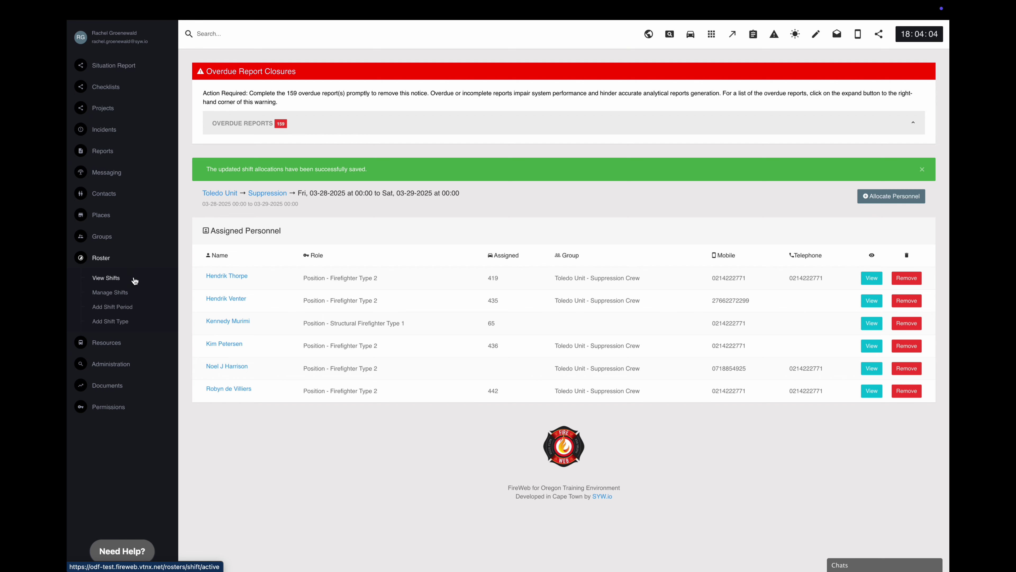
left_click(134, 280)
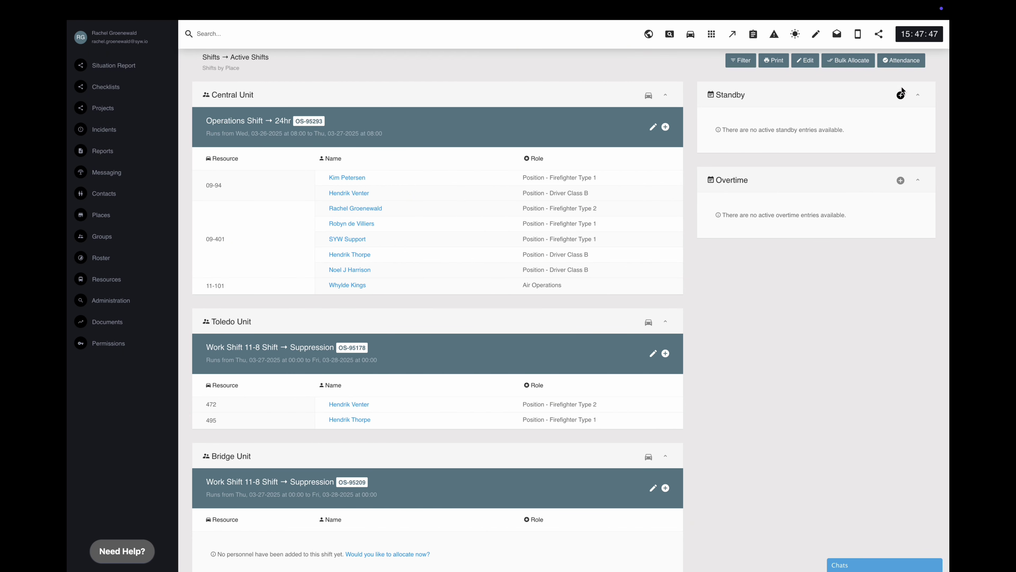
left_click(903, 64)
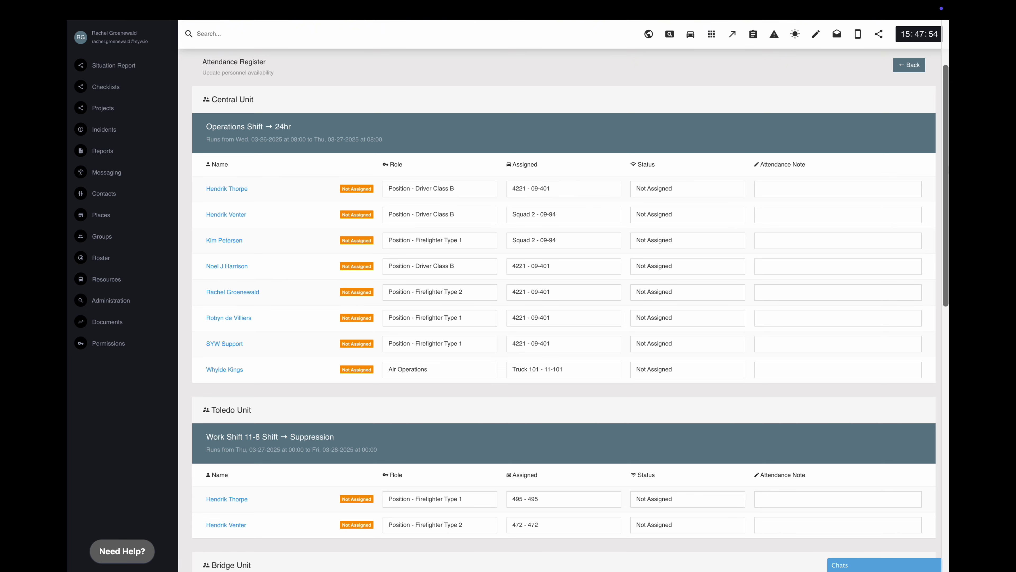
Check the attendance status options for the first Central Unit member and save the attendance register.
left_click(692, 194)
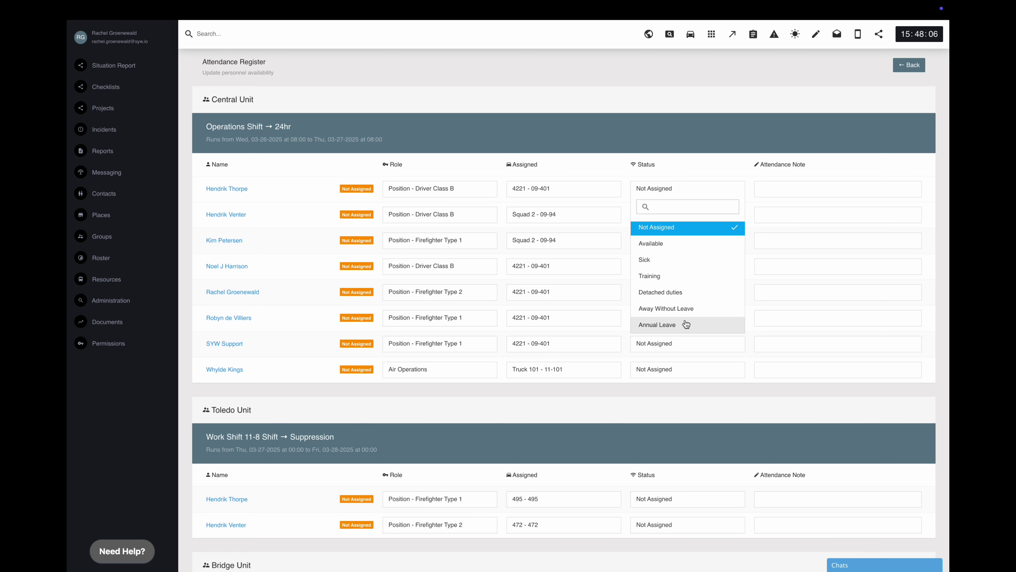
left_click(675, 192)
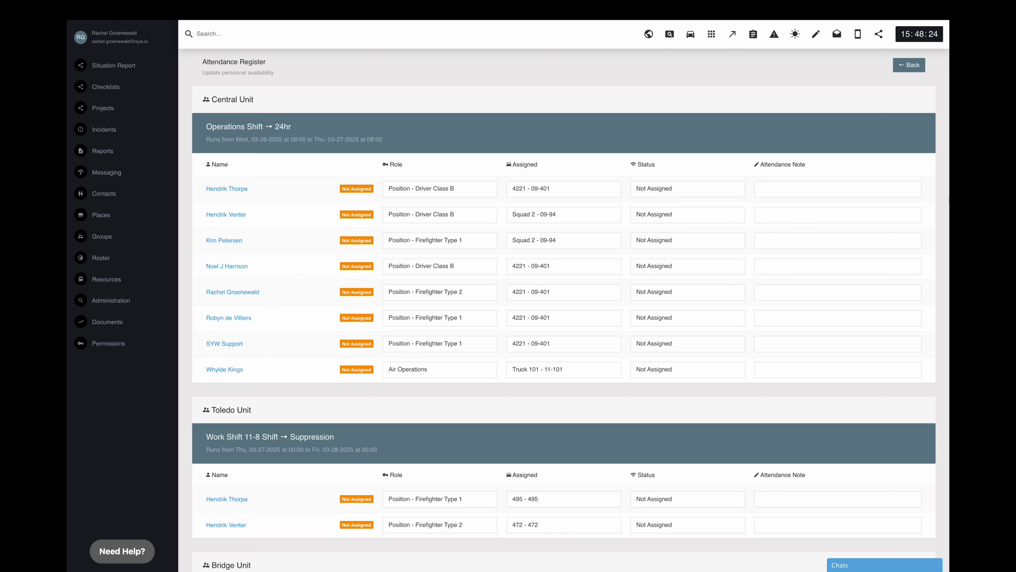
scroll(226, 417, "down", 20)
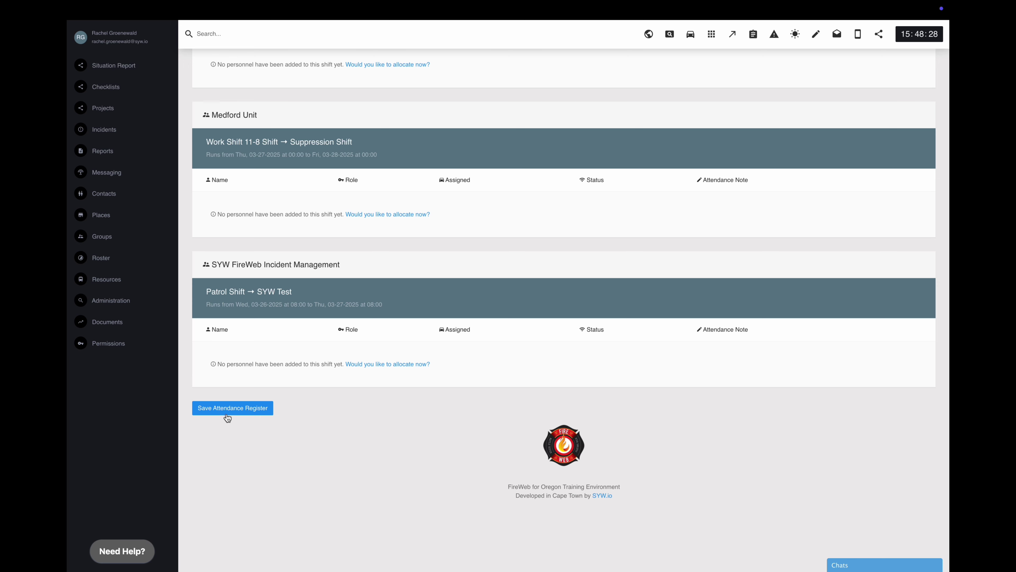
left_click(226, 418)
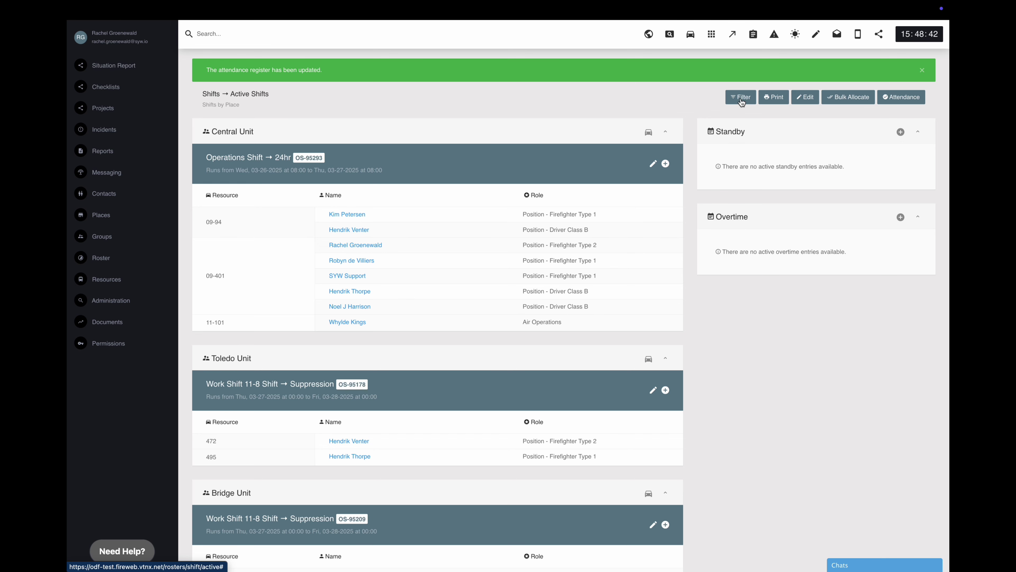
Filter the shifts overview to the date 03-26-2025 and print the filtered shifts.
left_click(741, 100)
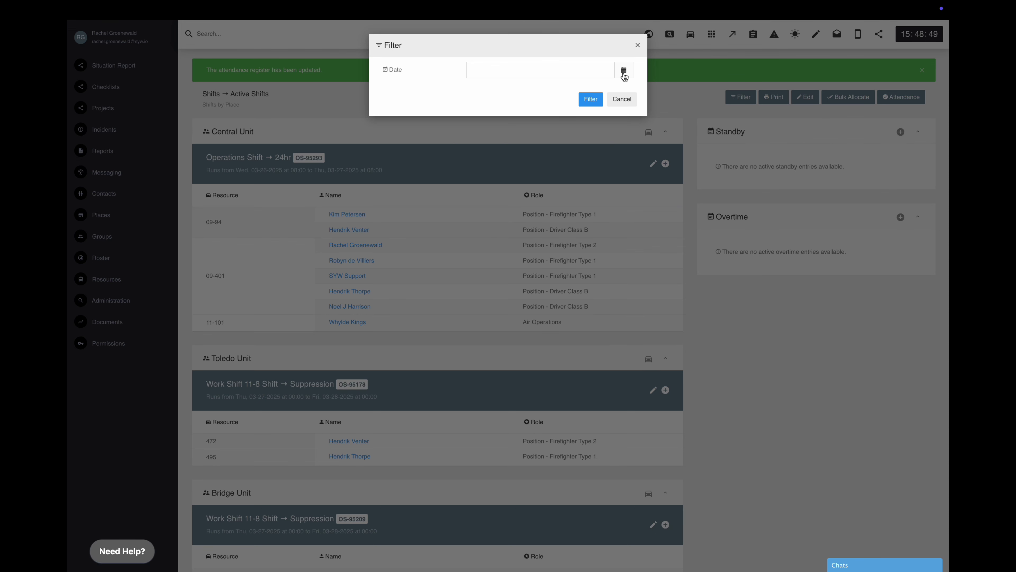
left_click(623, 74)
left_click(589, 103)
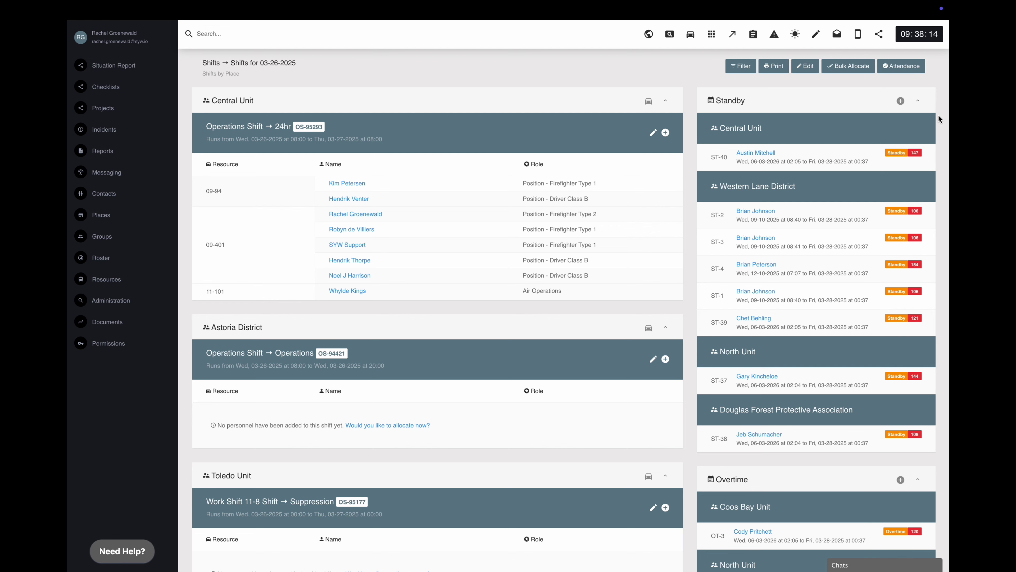
left_click(772, 66)
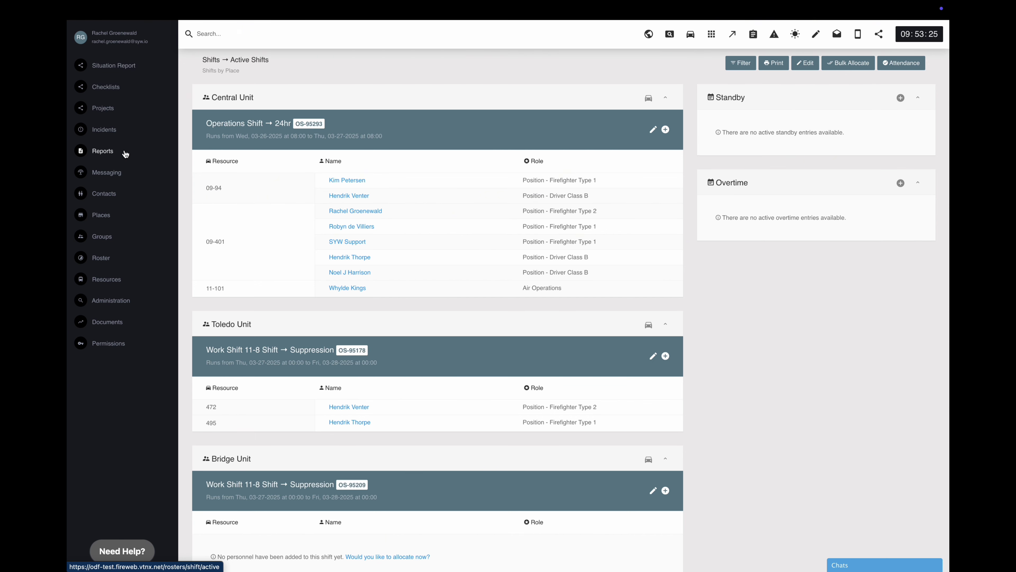
Open the Shifts Worked Report from the Personnel & Team Reports group of the reports dashboard.
left_click(125, 153)
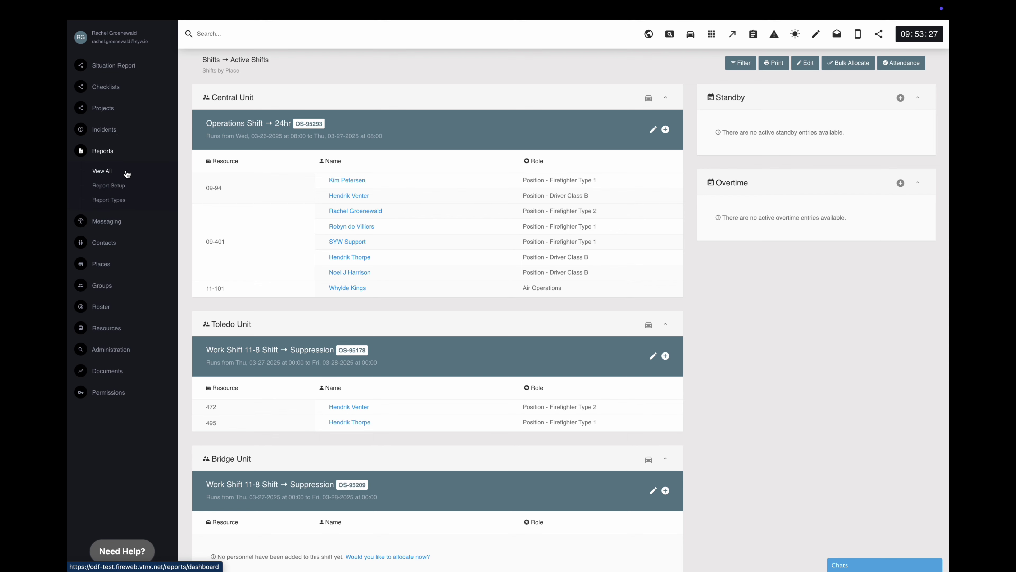
left_click(103, 171)
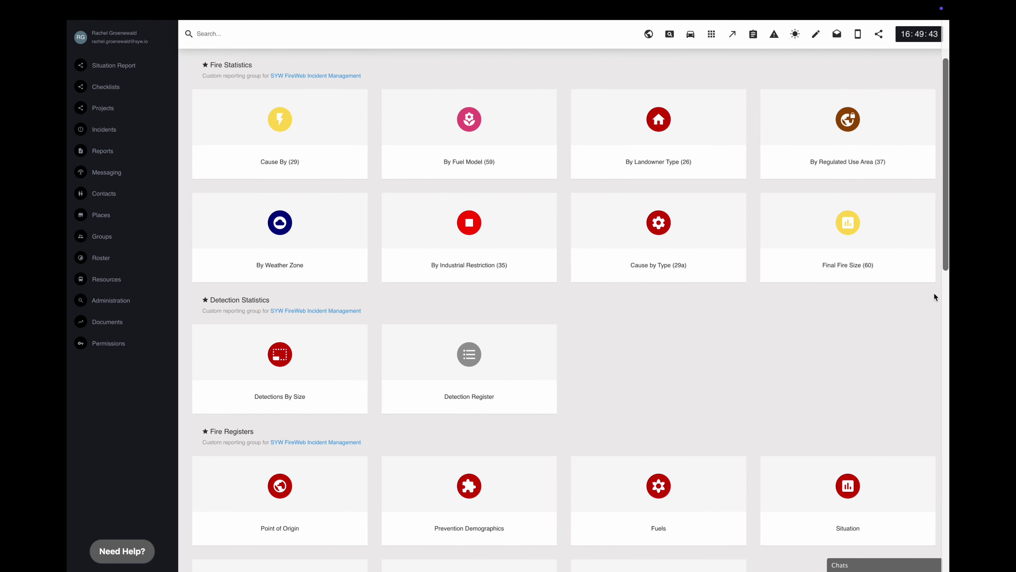
scroll(934, 296, "down", 15)
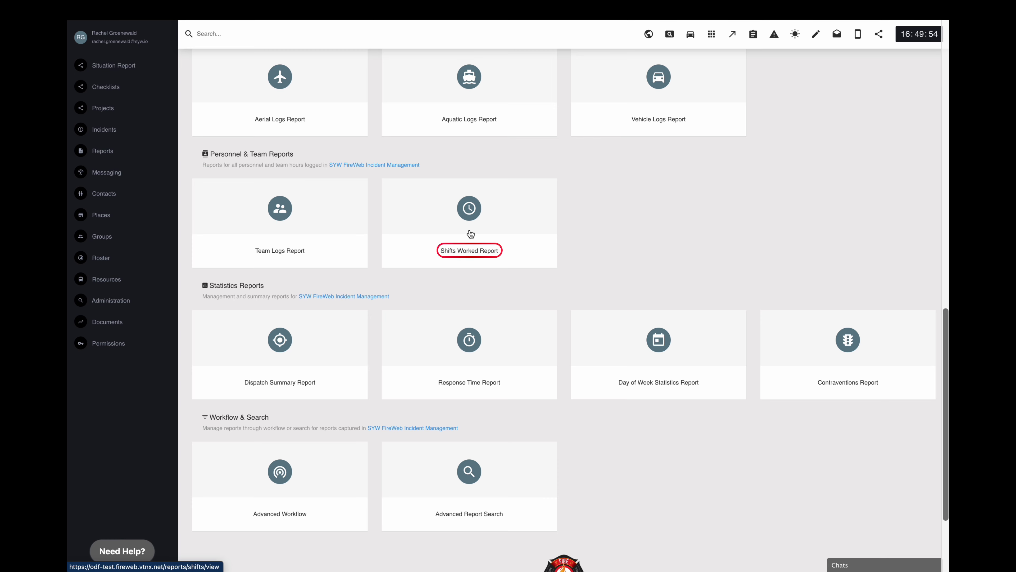
left_click(470, 233)
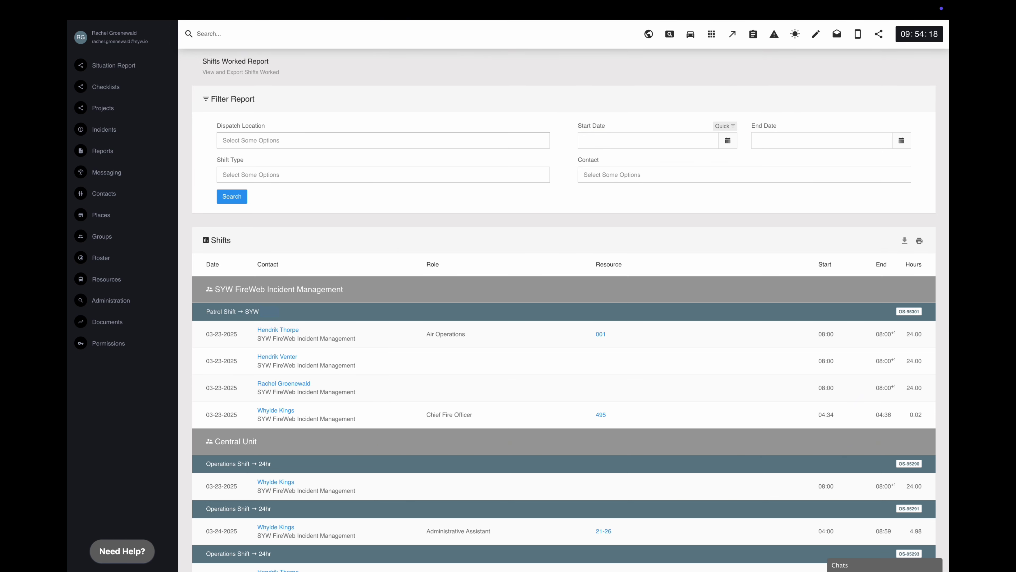
Limit the Shifts Worked Report to the last 60 days, from 01-26-2025 to 03-28-2025, and run the search.
left_click(727, 140)
left_click(730, 129)
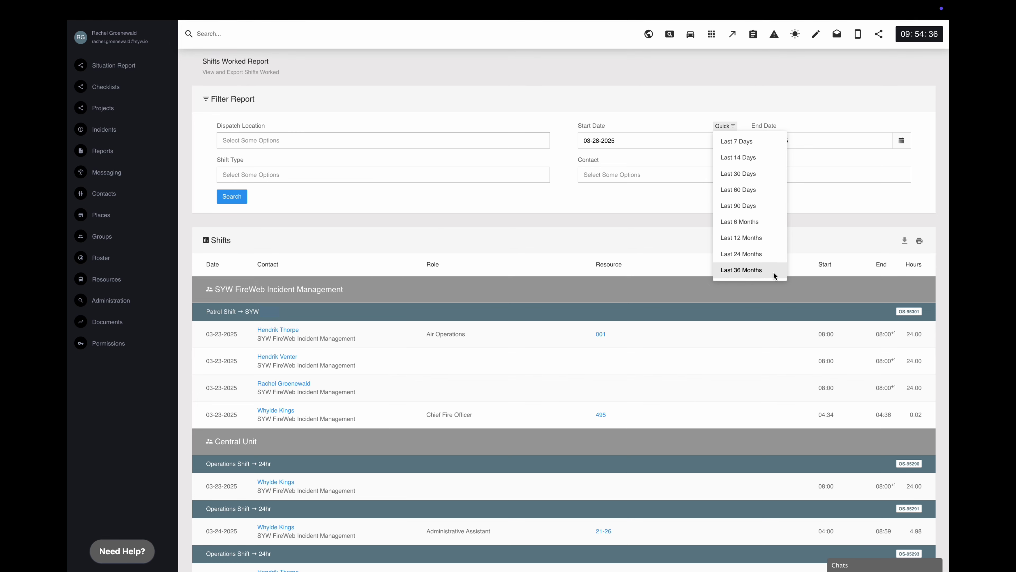
left_click(772, 189)
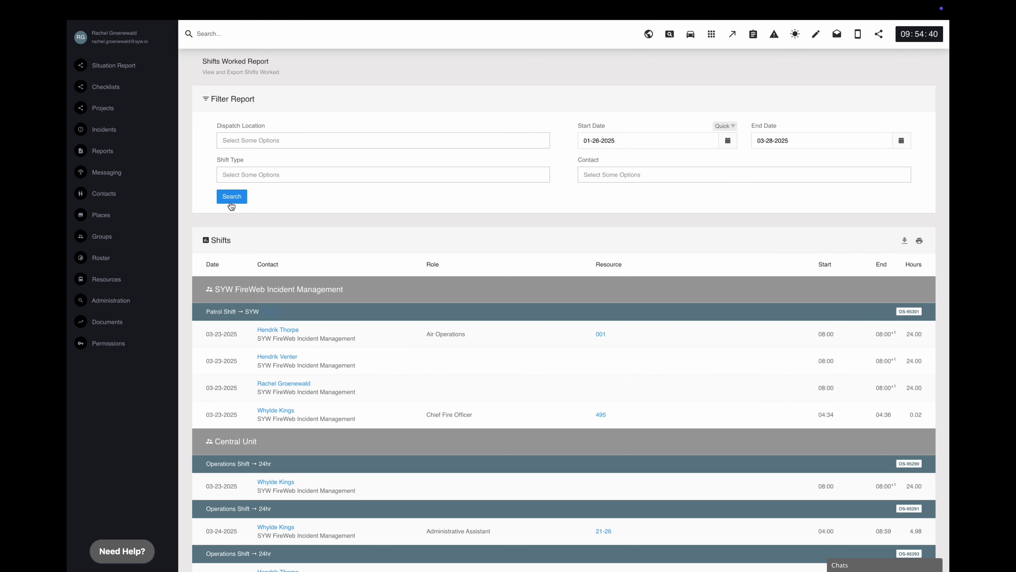
left_click(232, 205)
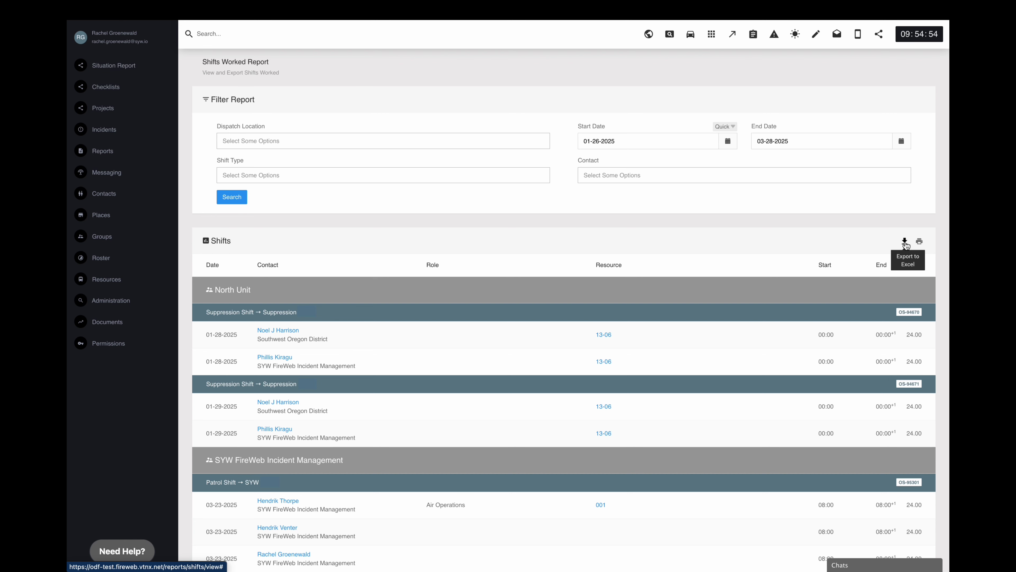
Export the Shifts Worked Report to PDF and look through its pages.
left_click(920, 245)
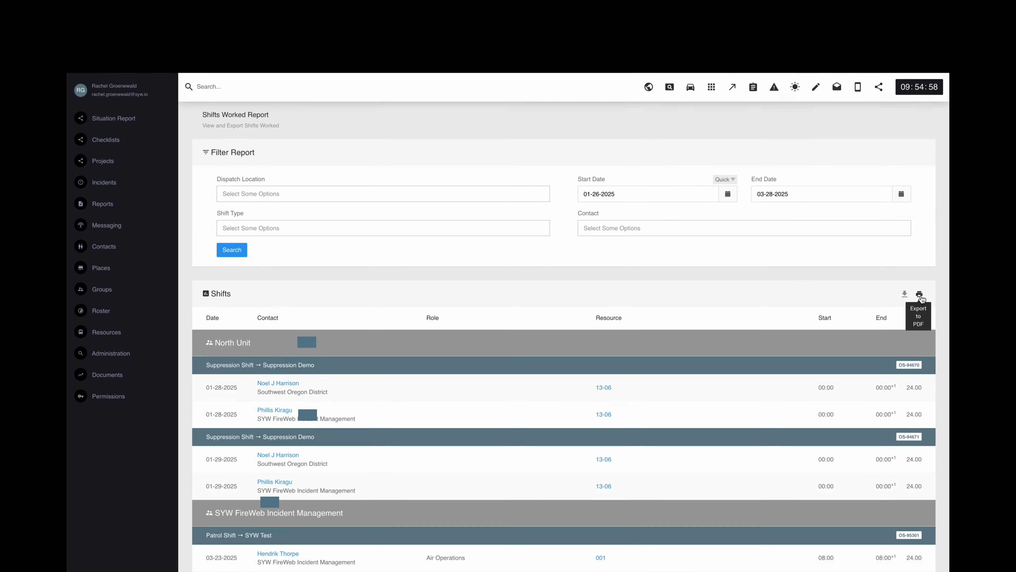
scroll(943, 141, "down", 5)
scroll(942, 139, "down", 10)
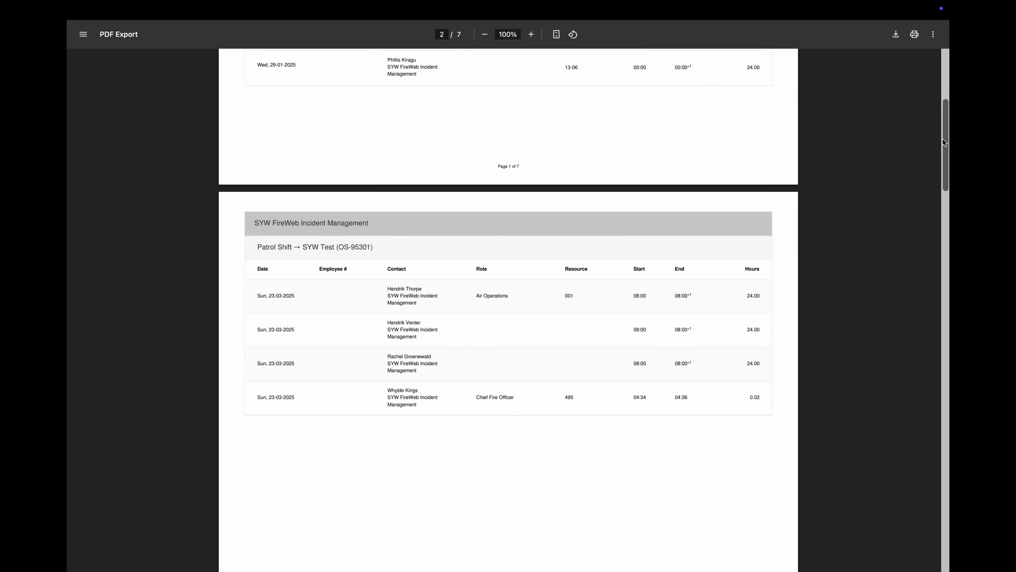